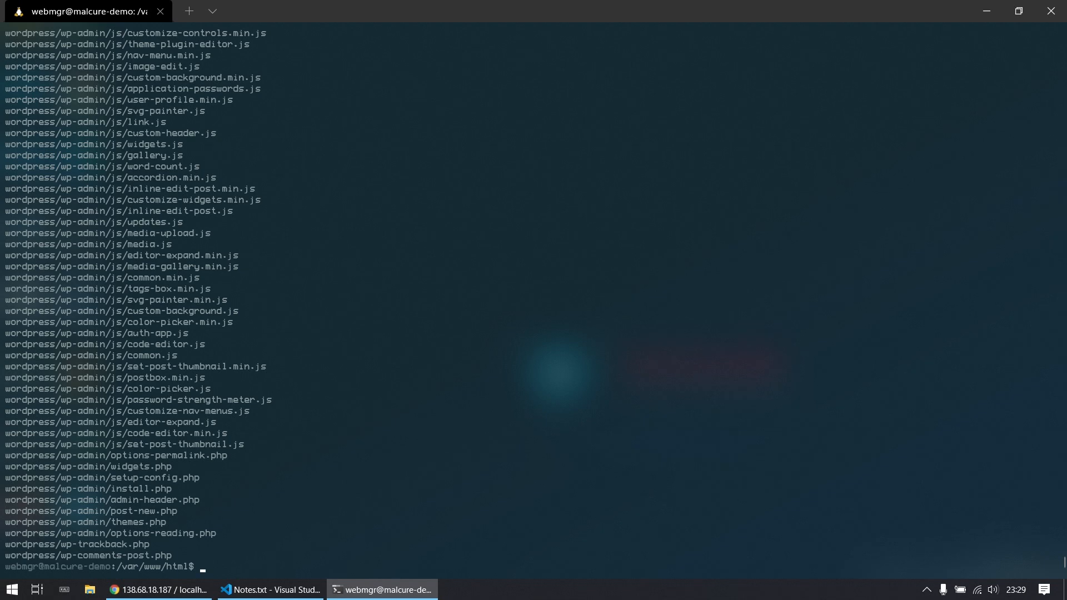
List all files in /var/www/html and delete the latest.tar.gz archive.
text(ls -al)
key(Return)
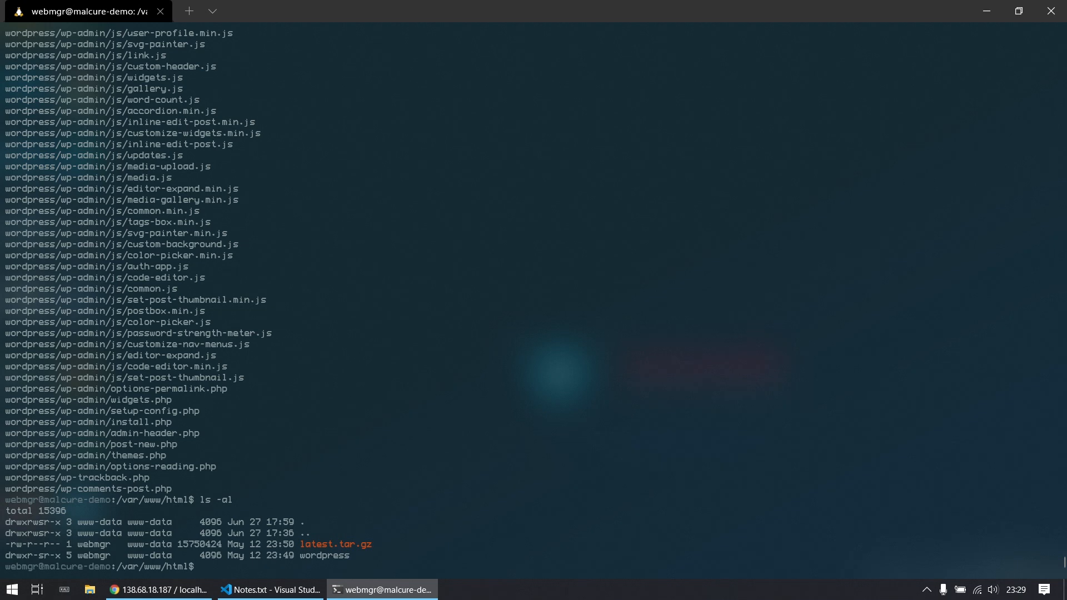
text(rm l)
key(Tab)
key(Return)
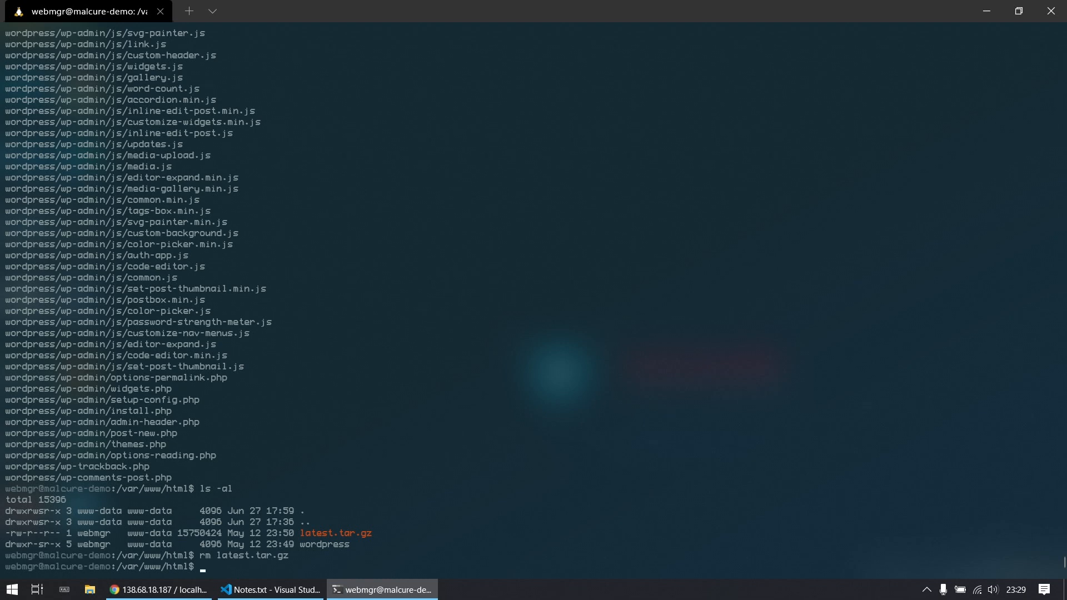
Move everything inside the wordpress folder up into /var/www/html and list the web root's files.
text(mv wo)
key(Tab)
text(* .)
key(Return)
text(ls -al)
key(Return)
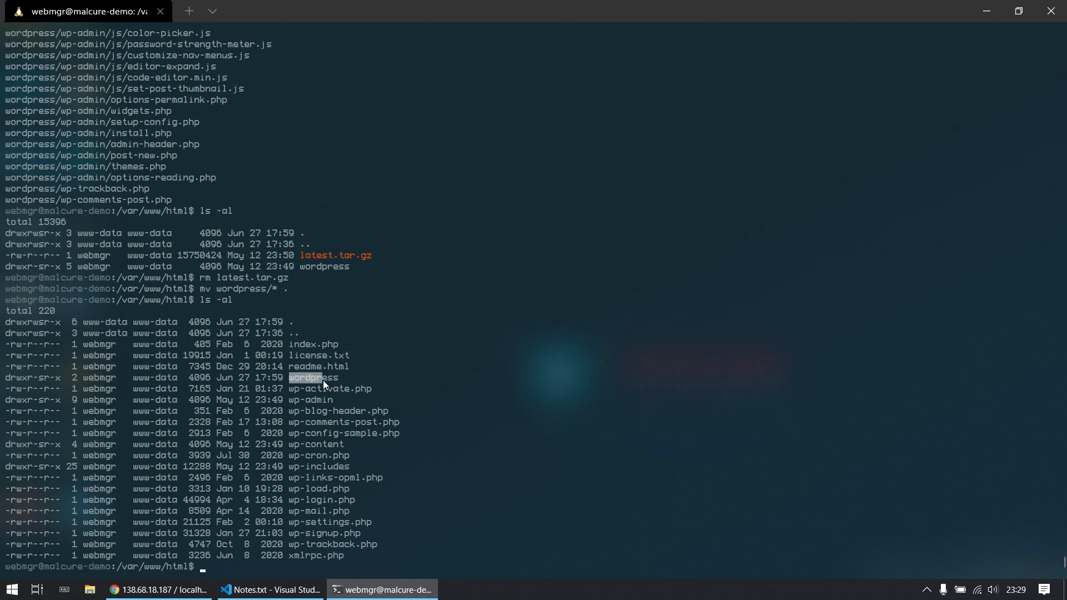
text(rm -rf)
key(BackSpace)
key(BackSpace)
key(BackSpace)
key(BackSpace)
key(BackSpace)
key(BackSpace)
key(BackSpace)
List the wordpress folder's contents, including hidden entries, and force-delete the folder recursively.
text(ls -al wo)
key(Tab)
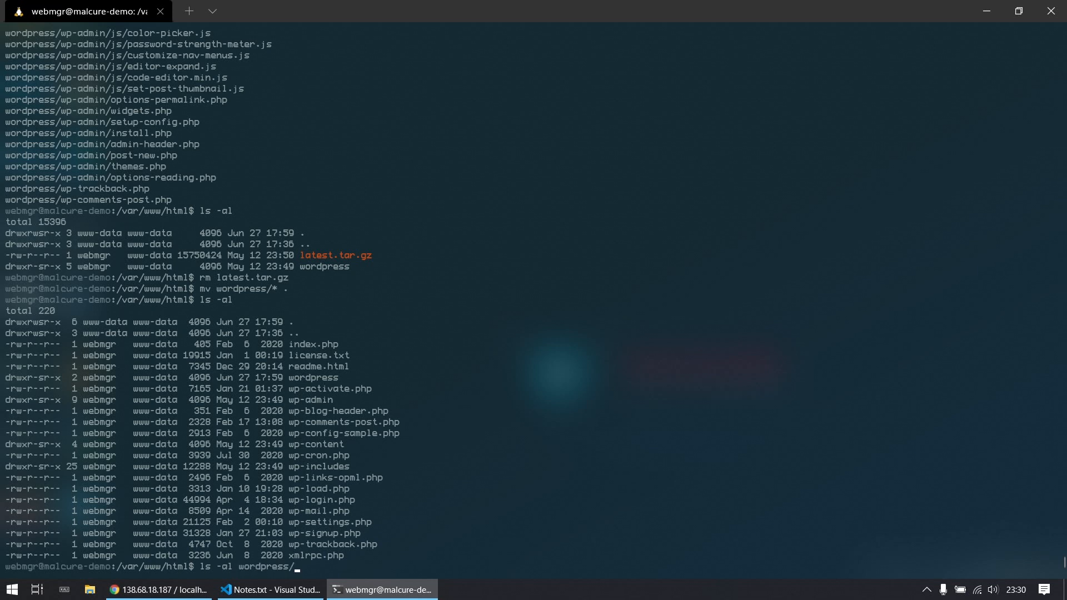
key(Return)
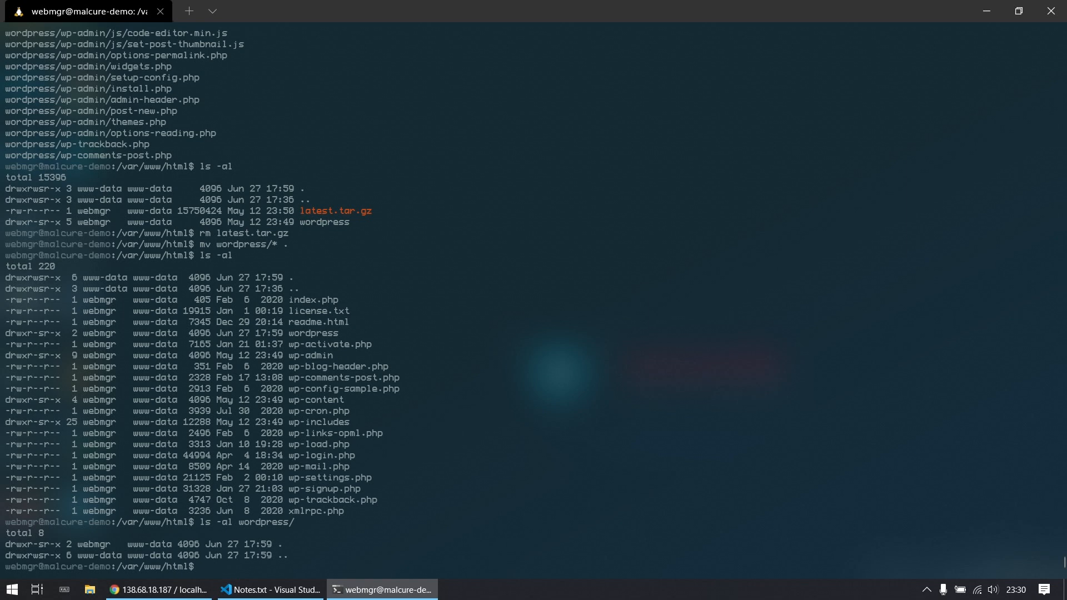
text(rm-r)
key(BackSpace)
key(BackSpace)
text(-rf wordpress/)
key(Return)
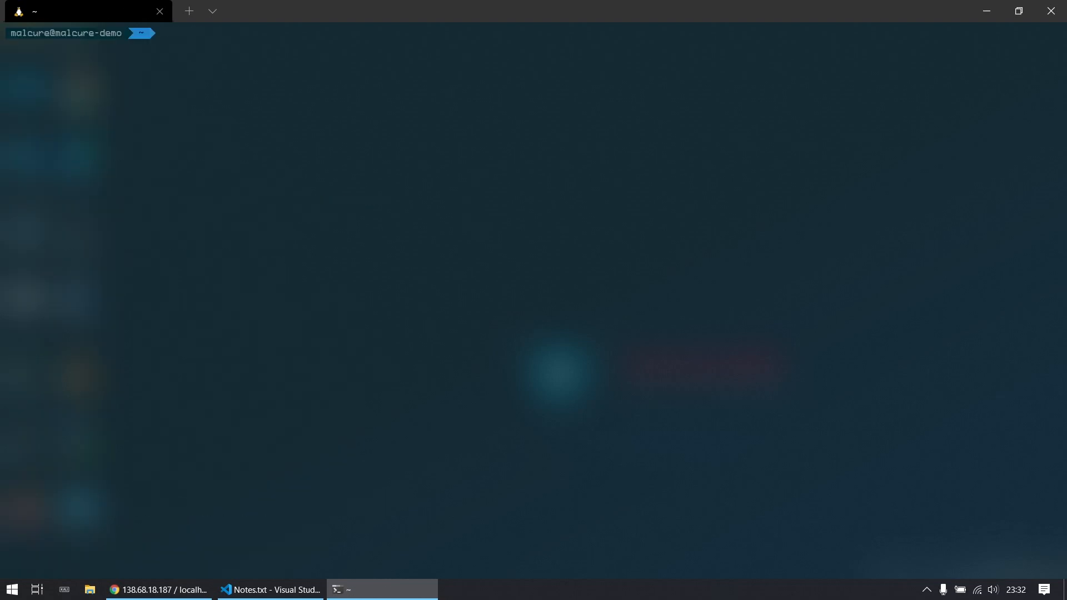
Switch to phpMyAdmin in Chrome and create a database named wordpress with the utf8mb4_general_ci collation.
click(158, 589)
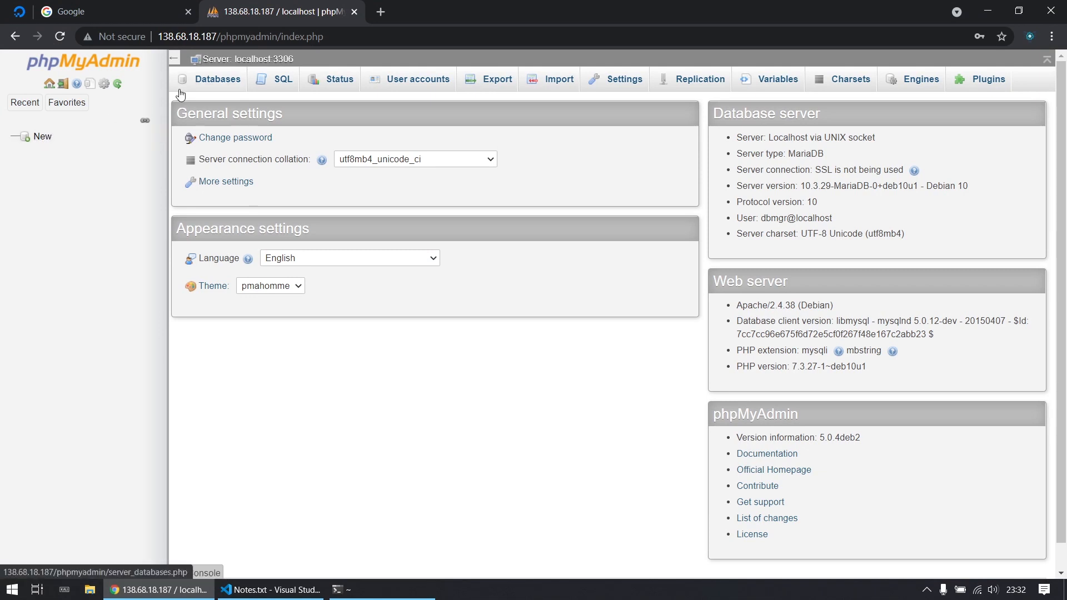
click(212, 83)
click(277, 178)
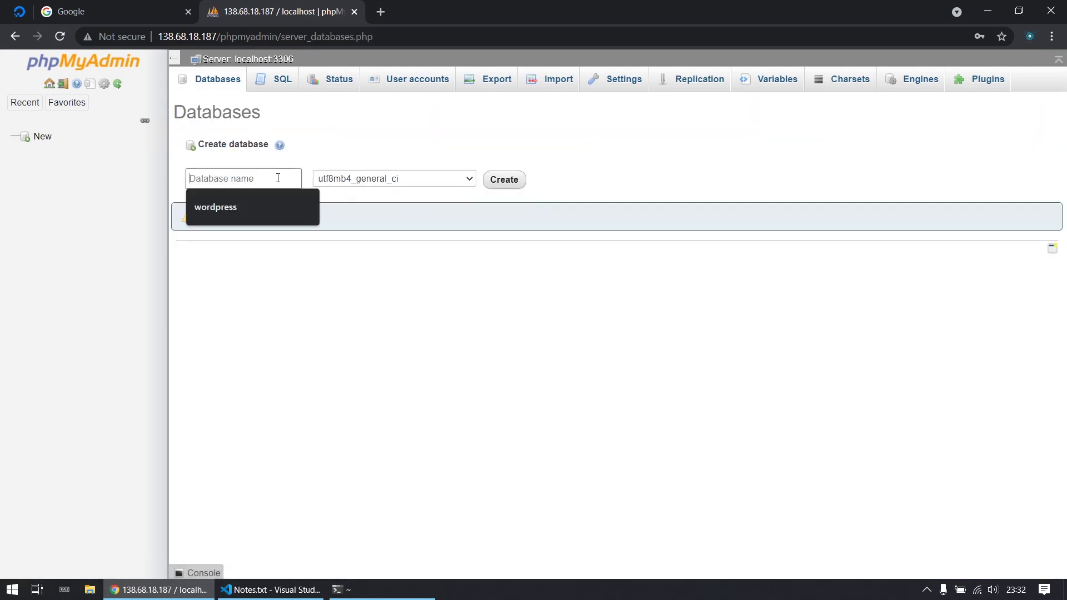
click(263, 199)
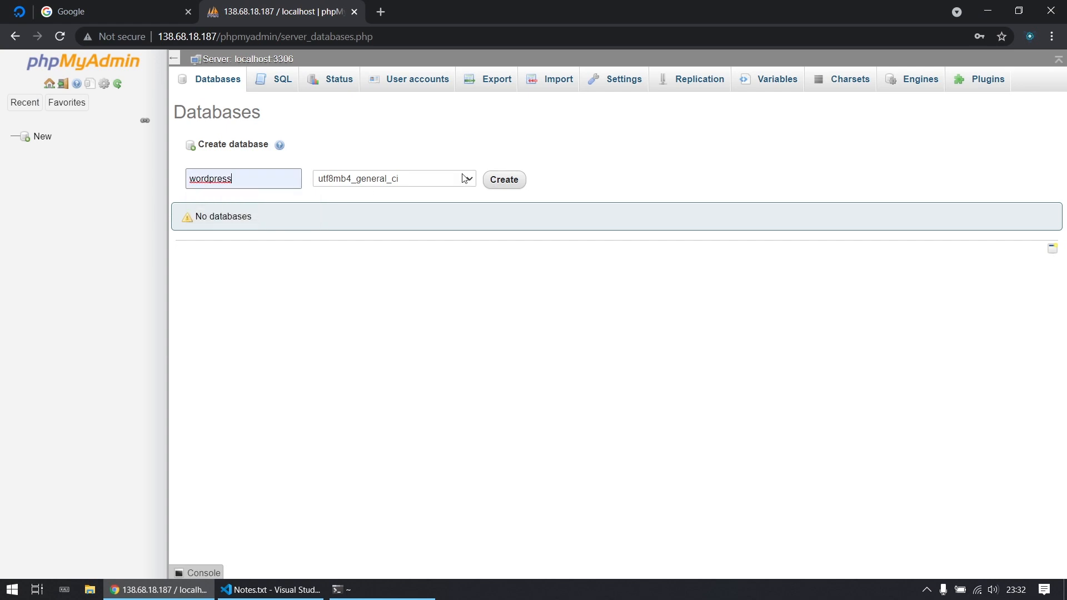
click(506, 180)
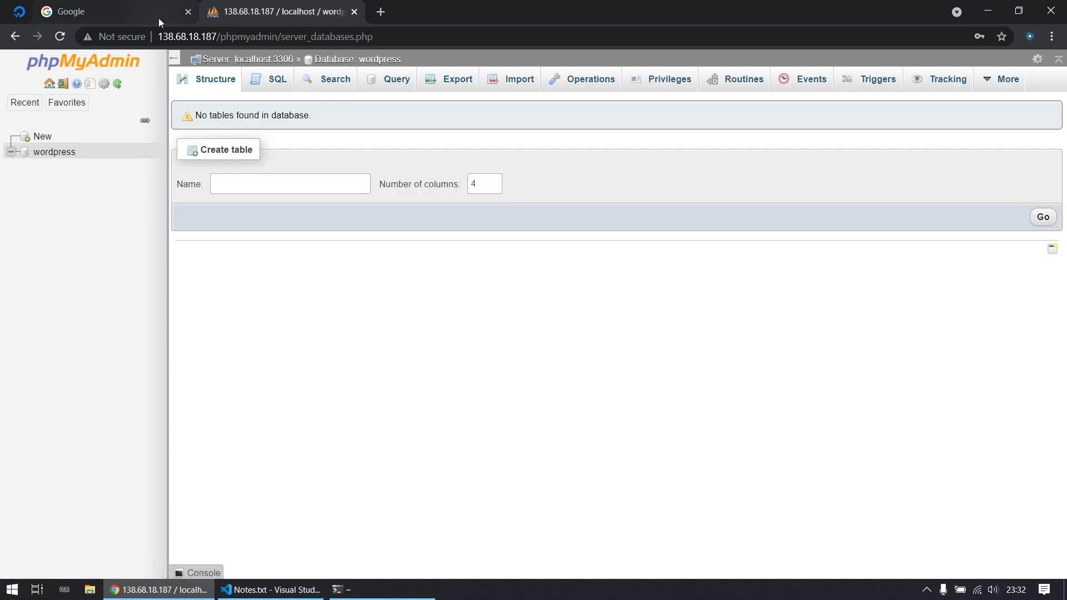
Copy the malcure-demo droplet's IPv4 address, open 138.68.18.187 in a new browser tab and begin the WordPress database setup.
click(26, 14)
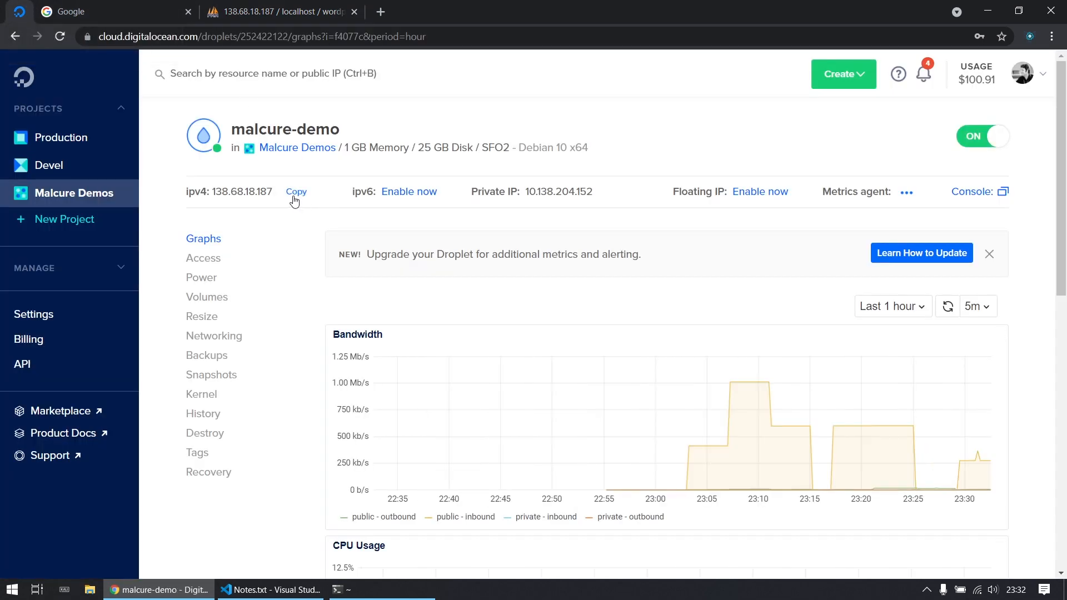
click(385, 12)
text(138.68.18.187)
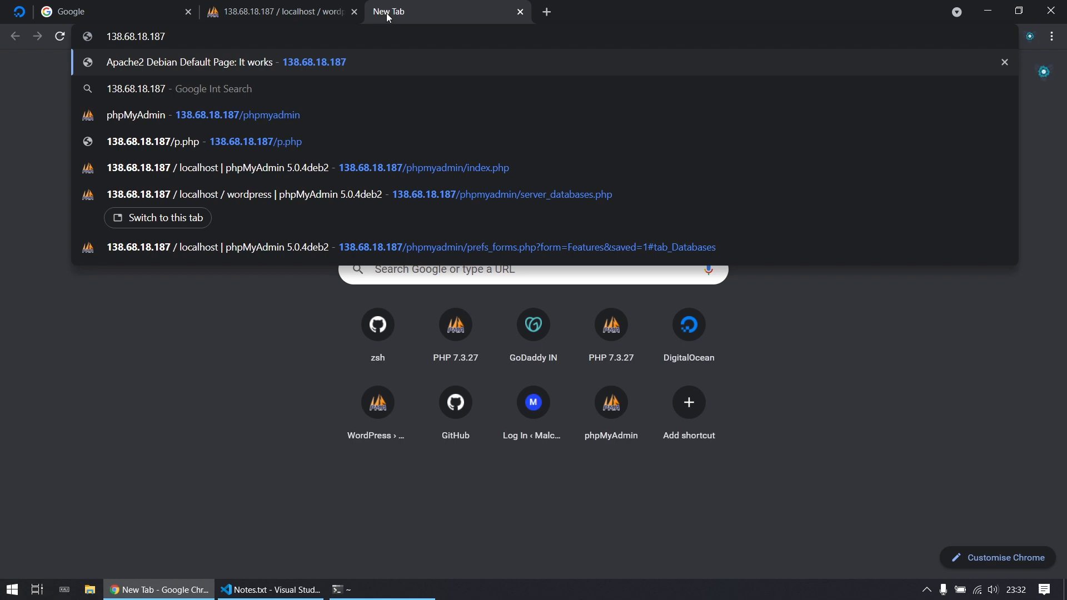
key(Return)
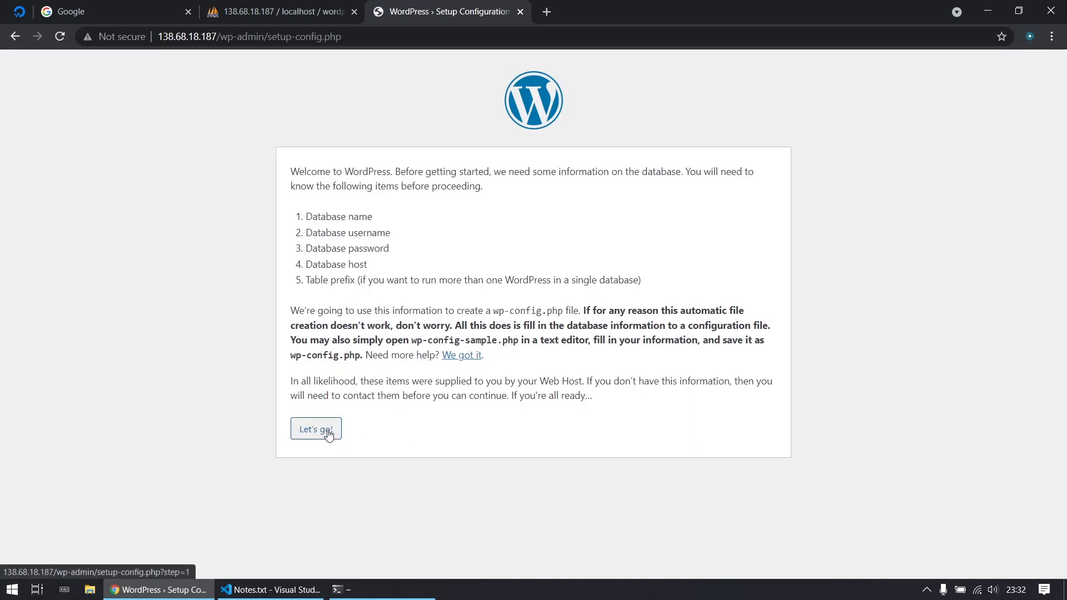
click(323, 430)
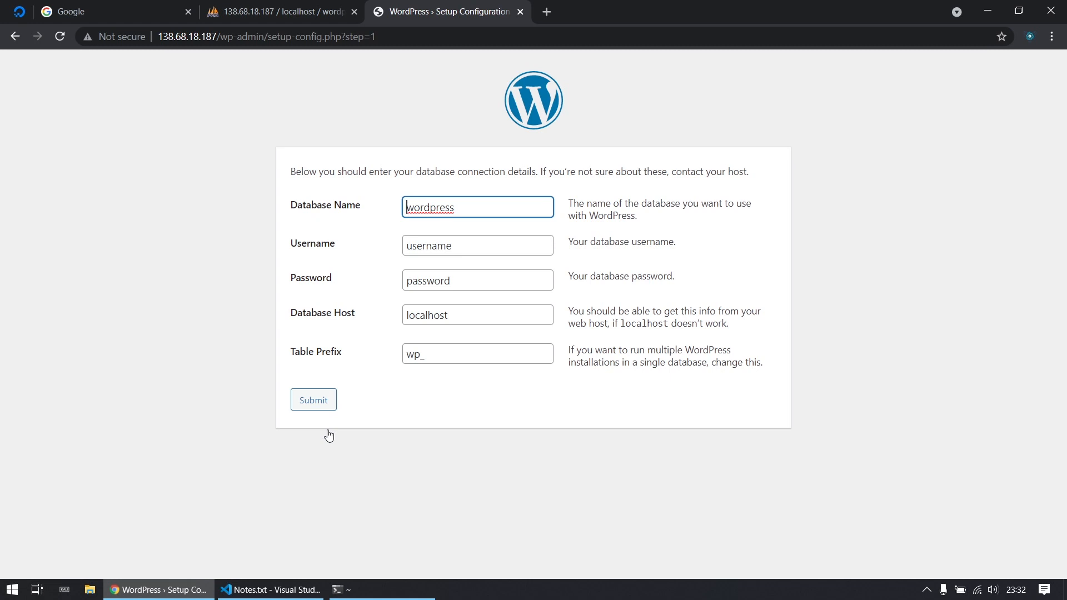
Submit the WordPress database connection with username dbmgr and the database password, using the wordpress database on localhost.
drag(474, 247, 404, 240)
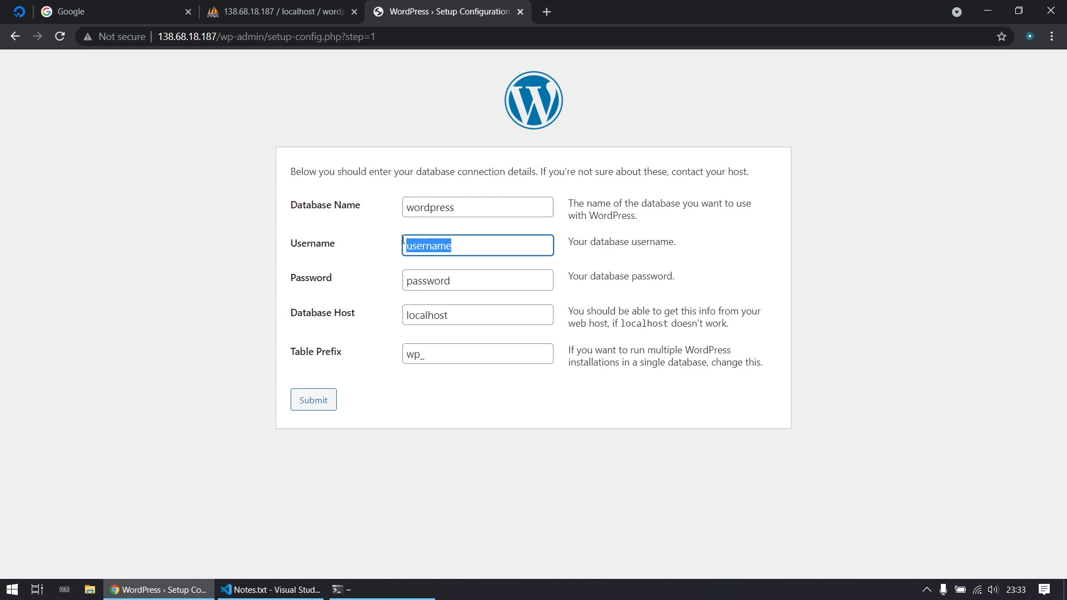
text(dbmgr)
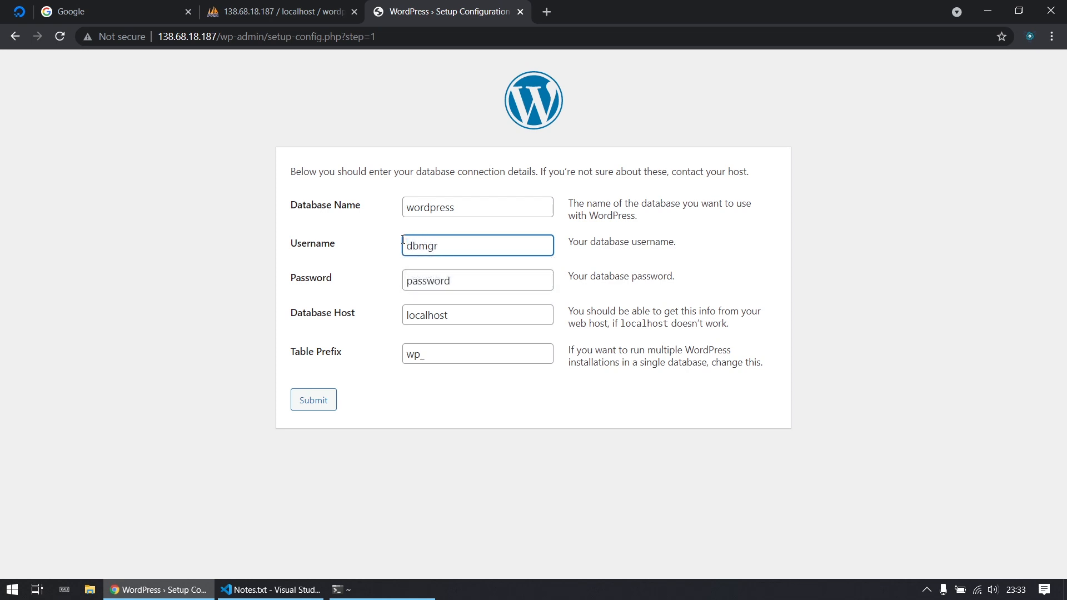
click(439, 278)
key(ctrl+a)
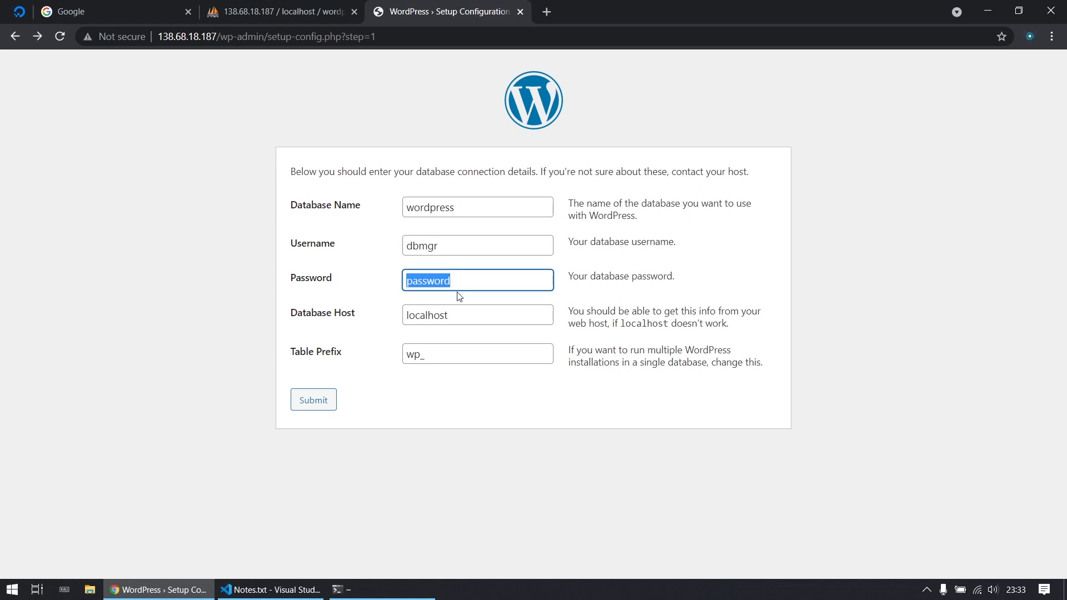
text(mypassword)
click(468, 310)
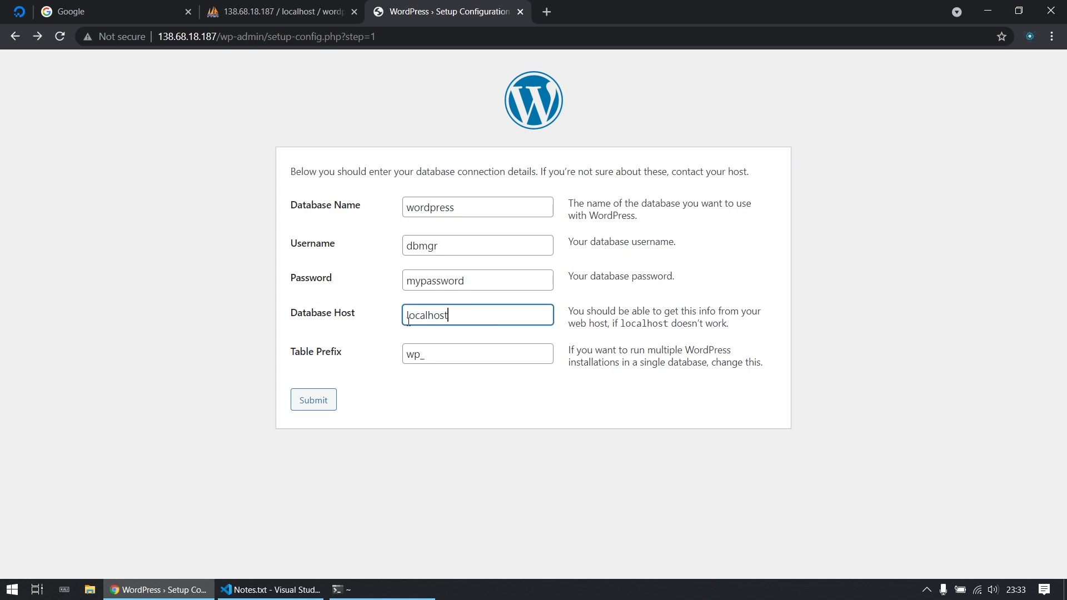
click(323, 402)
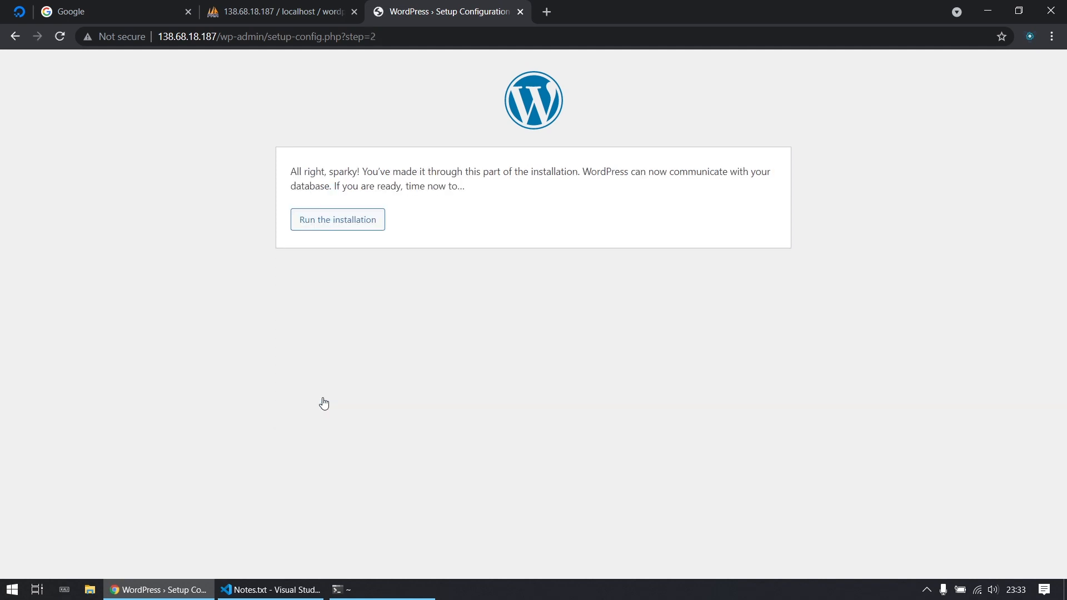
Run the WordPress installation and enter Malcure Demo as the site title and malcure as the username.
click(343, 220)
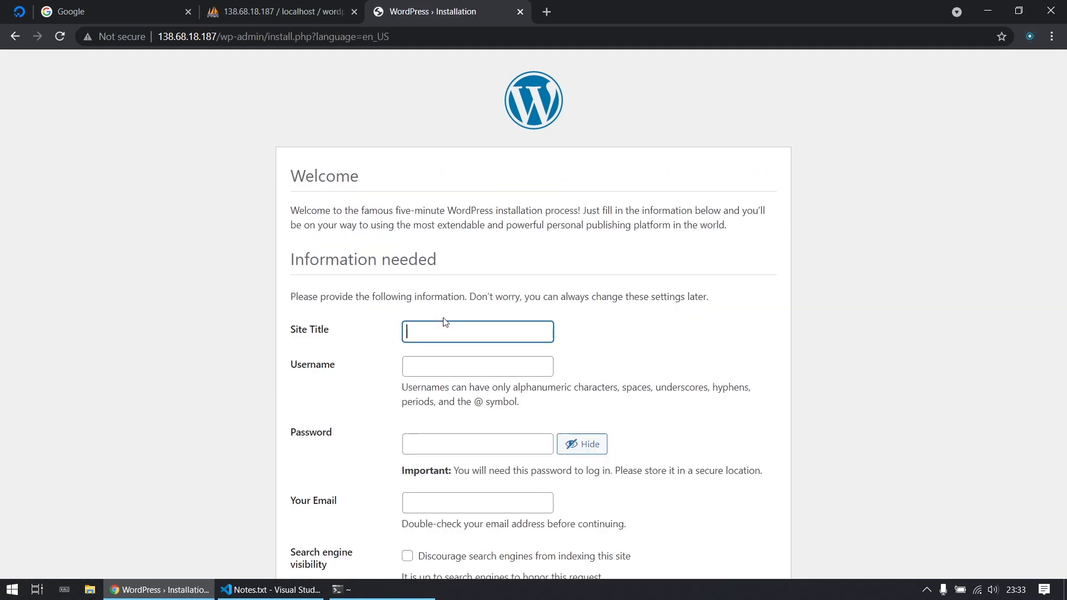
text(M)
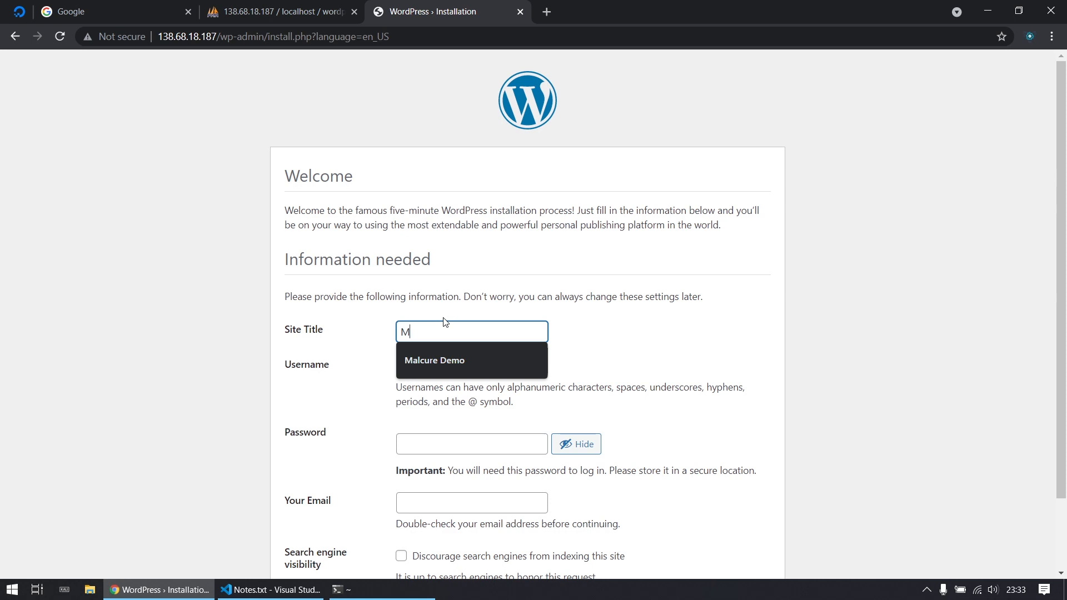
click(439, 361)
click(440, 368)
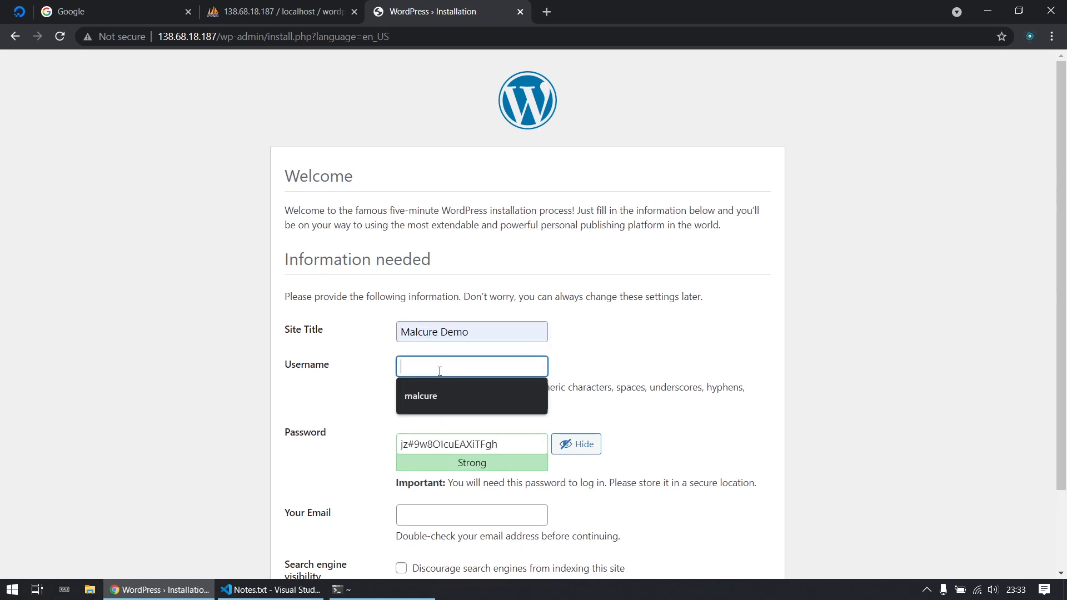
click(443, 392)
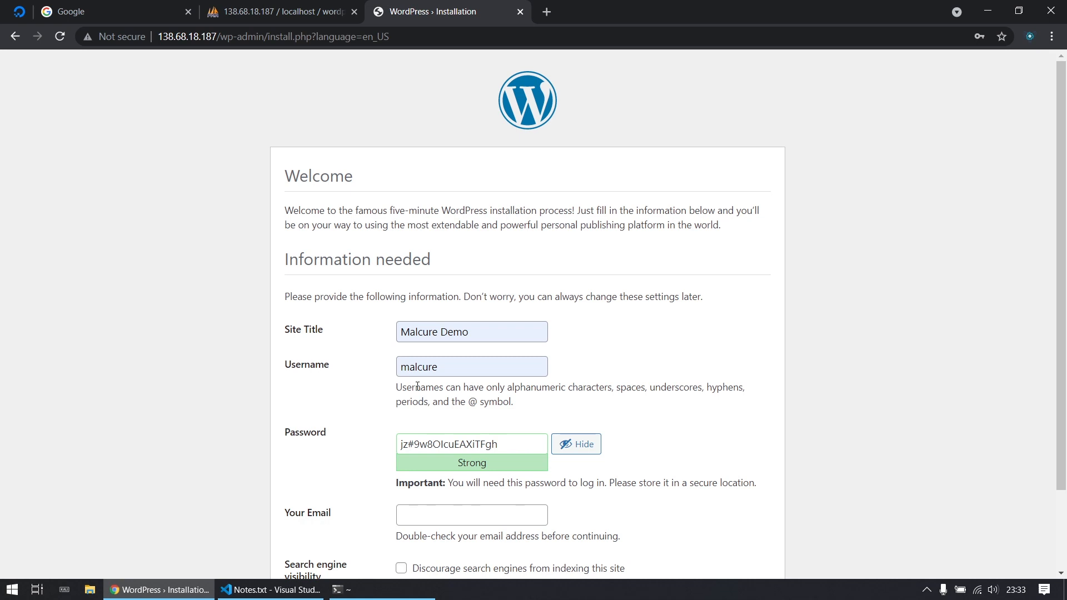
Select the generated password, fill in the administrator's e-mail, discourage search engines from indexing the site, and install WordPress.
scroll(417, 386, down, 2)
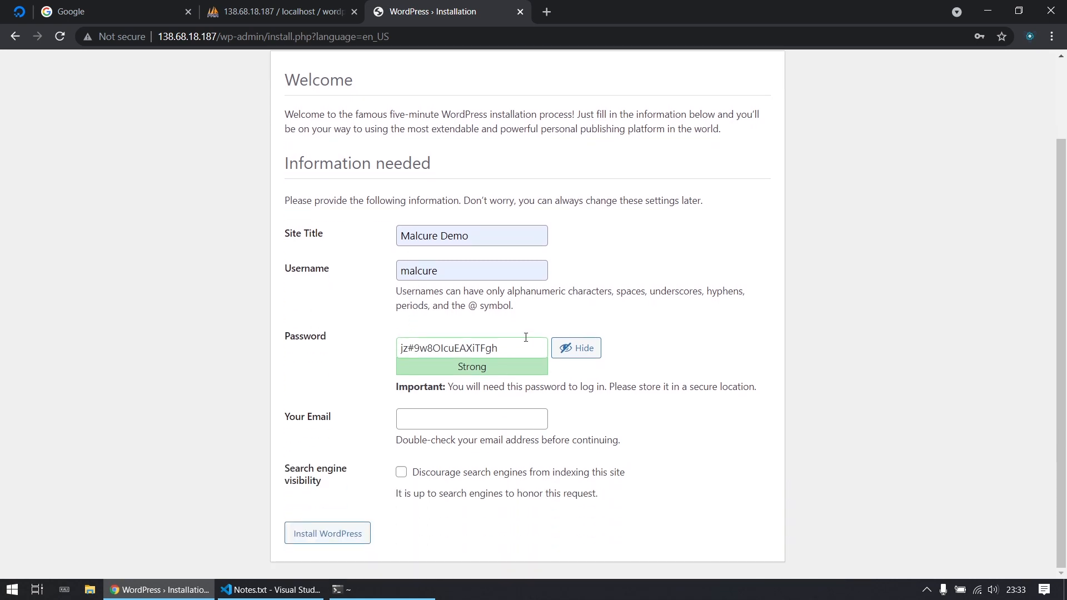
drag(498, 348, 393, 351)
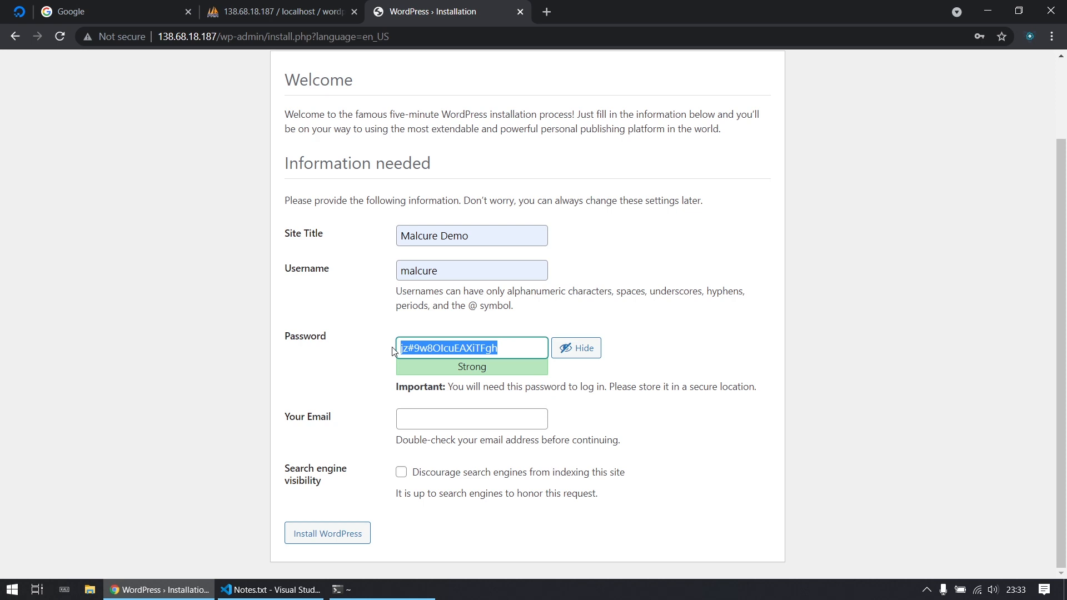
click(456, 419)
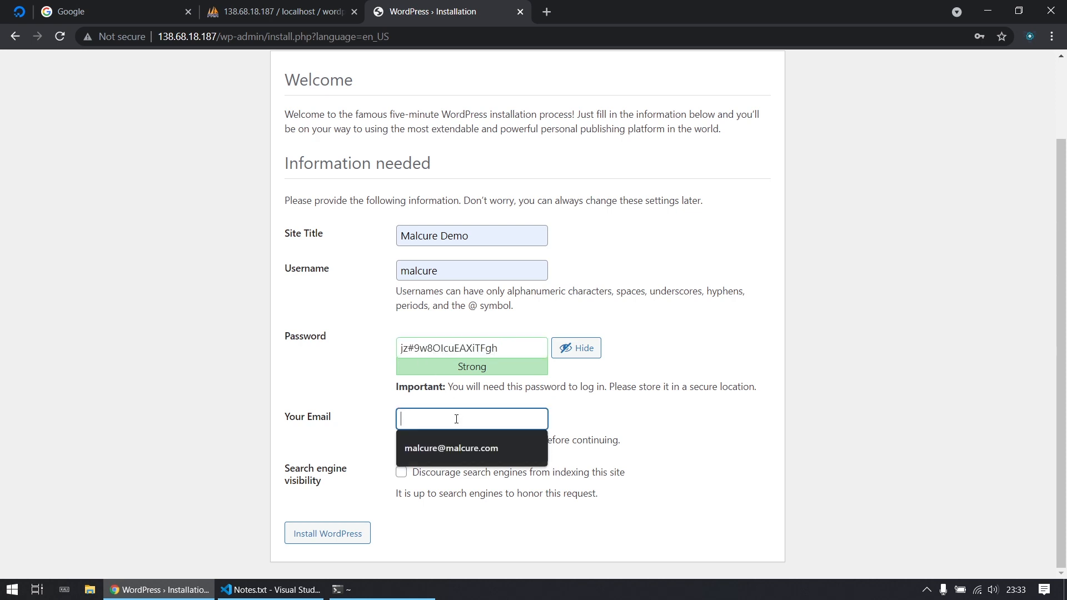
click(460, 447)
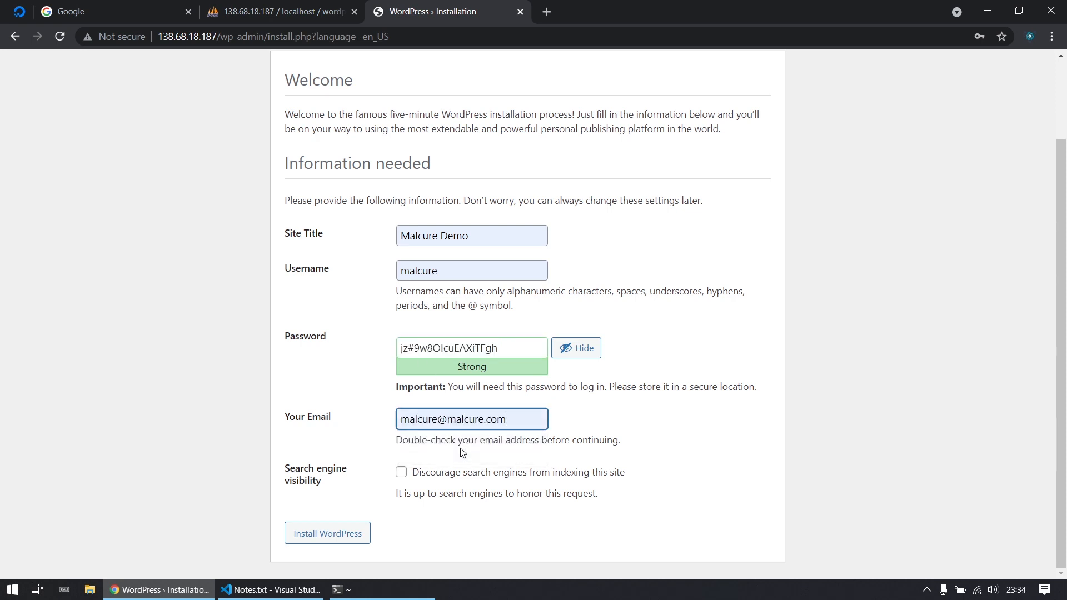
click(482, 477)
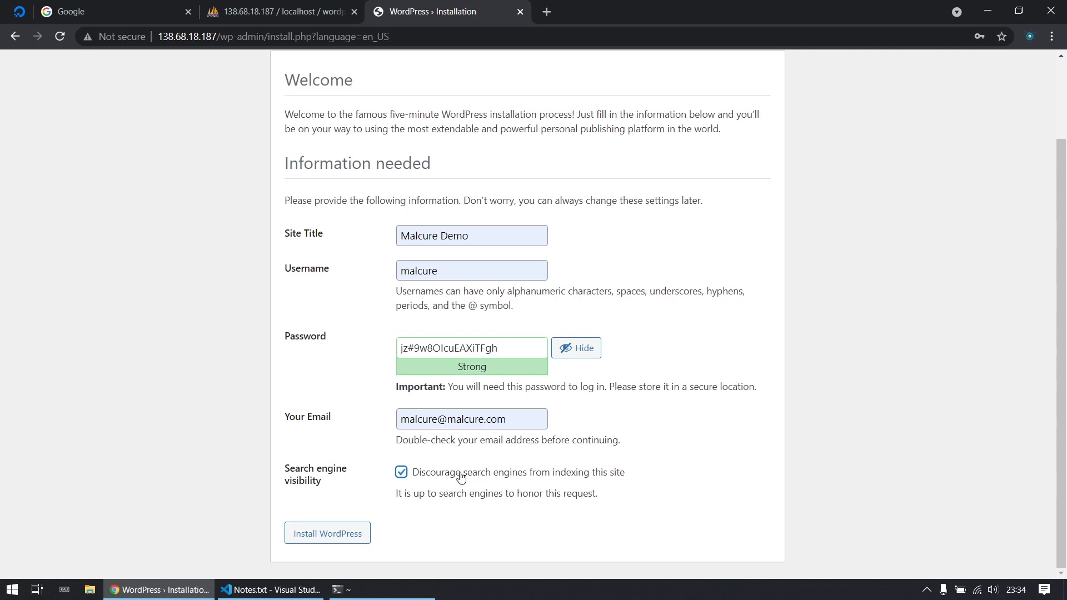
click(356, 533)
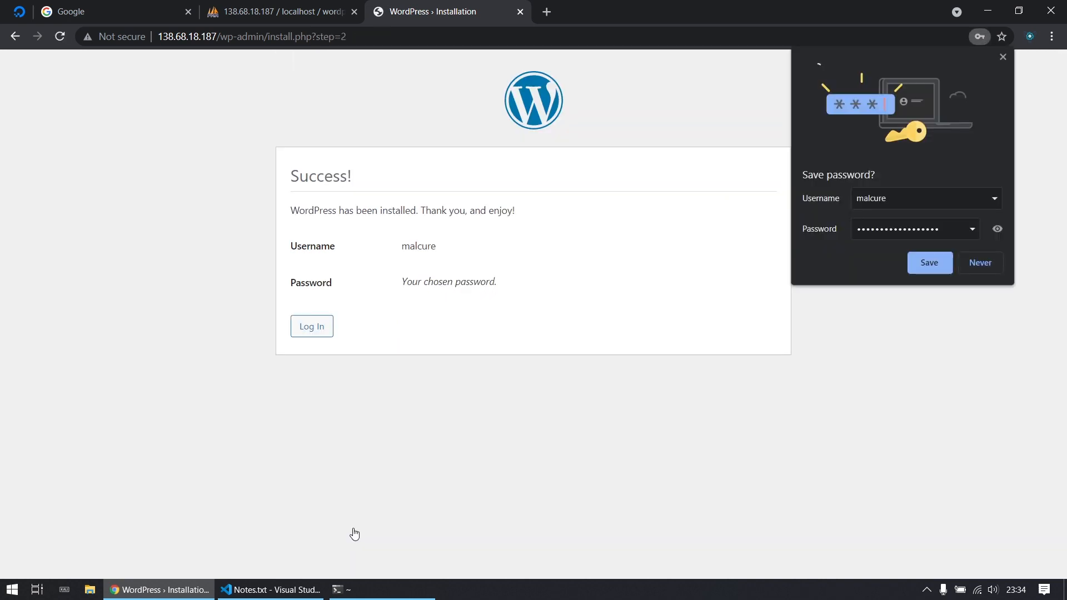
Log in to the new WordPress site as malcure with the account password.
click(307, 331)
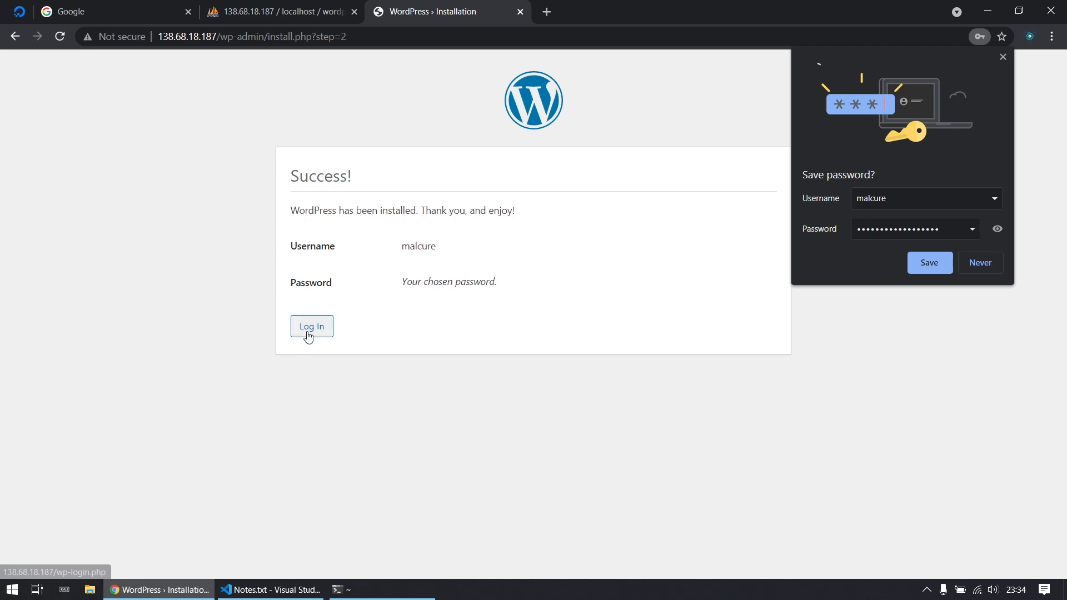
click(466, 265)
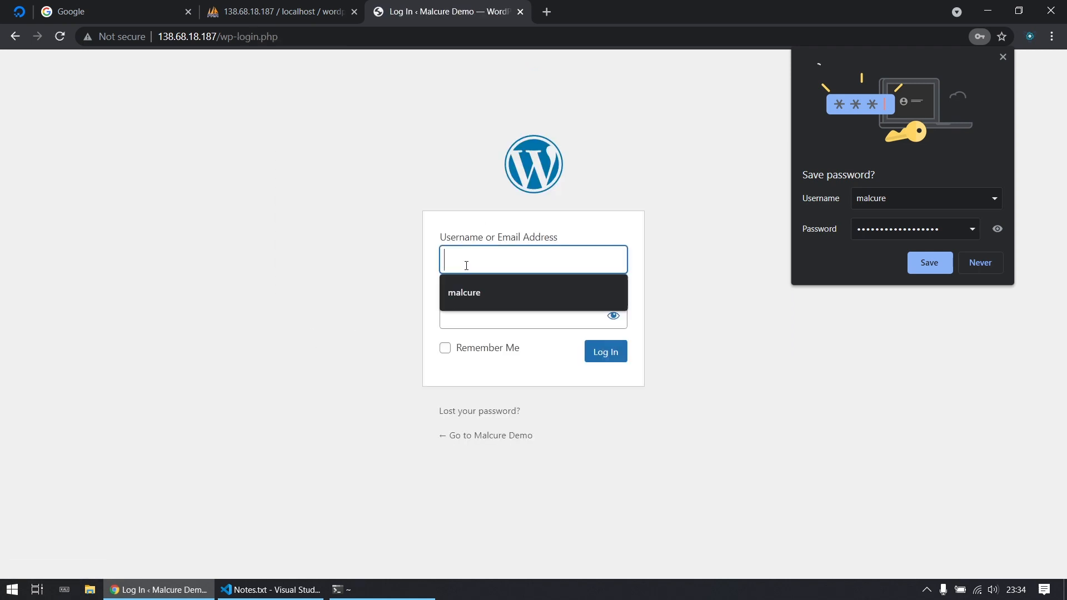
click(472, 290)
click(476, 309)
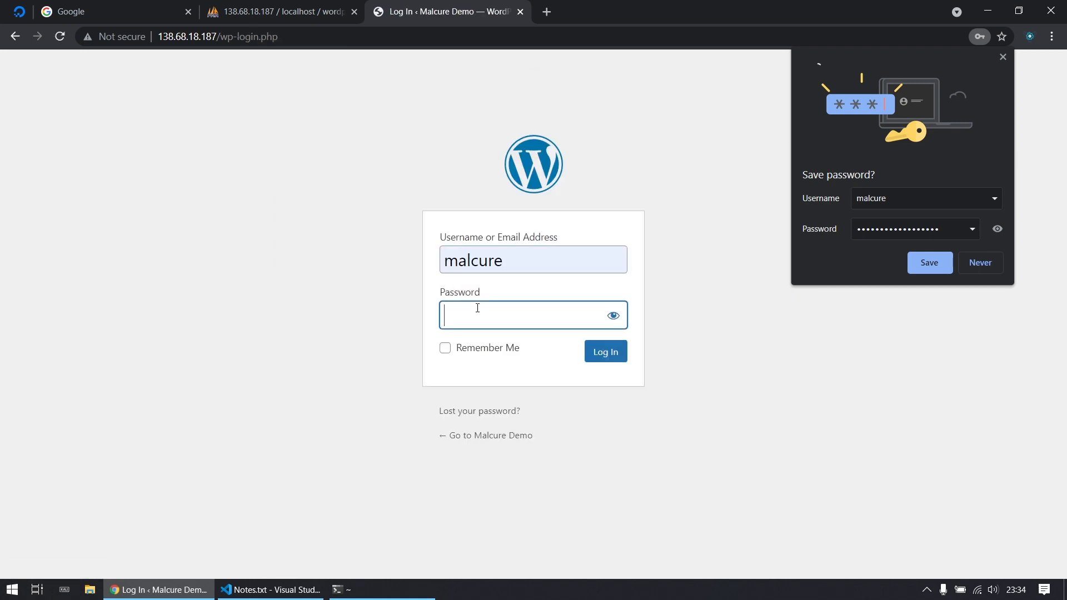
click(607, 354)
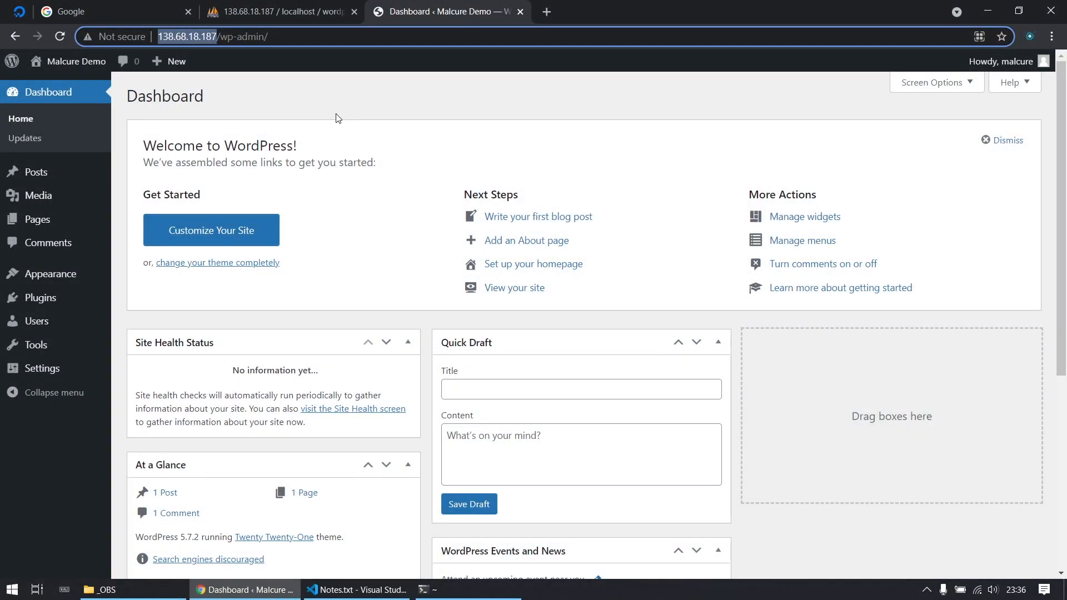
click(337, 118)
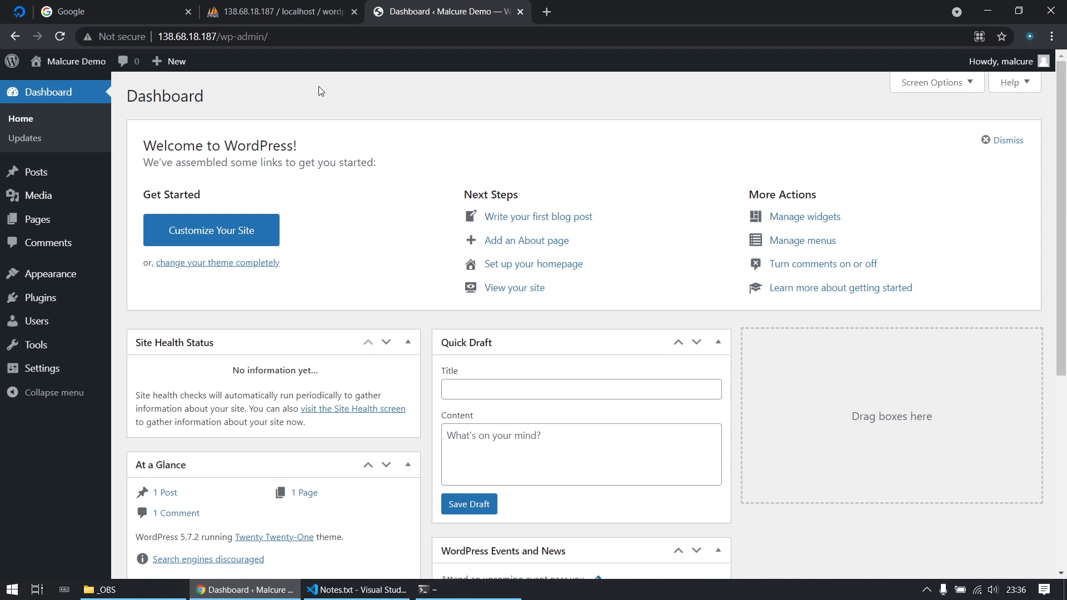
mouse_move(460, 587)
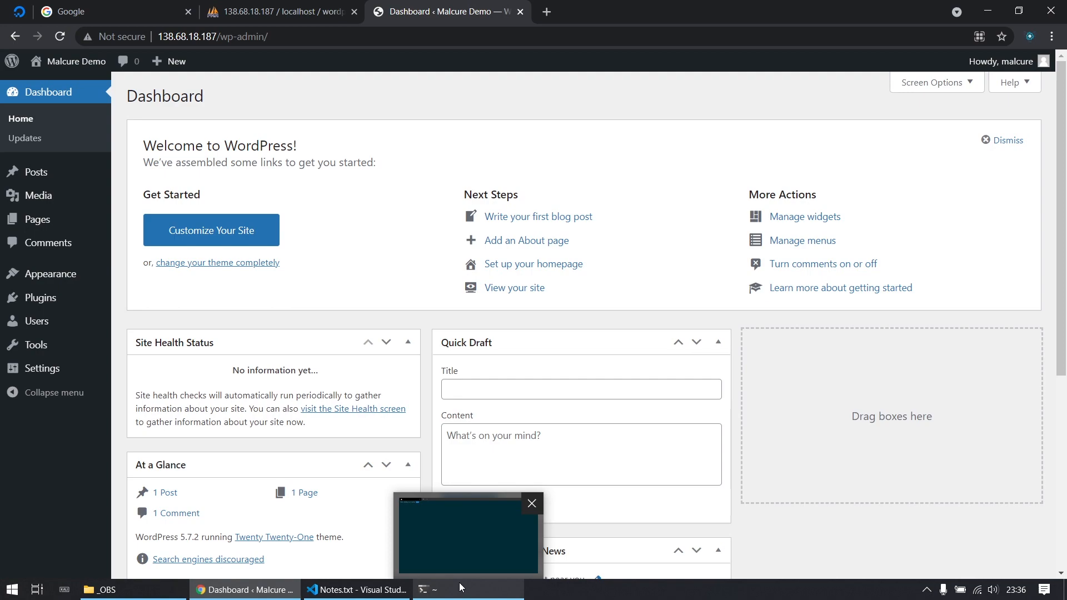
Switch to the terminal and install the snapd package with apt using sudo, accepting the additional packages.
click(459, 582)
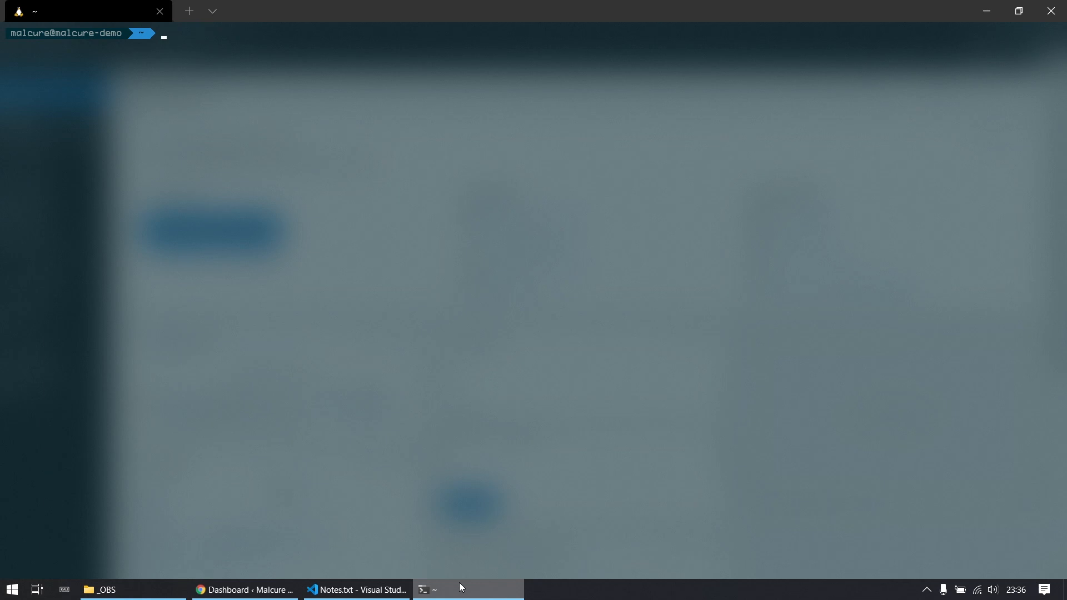
text(sudo apt install snapd)
key(Return)
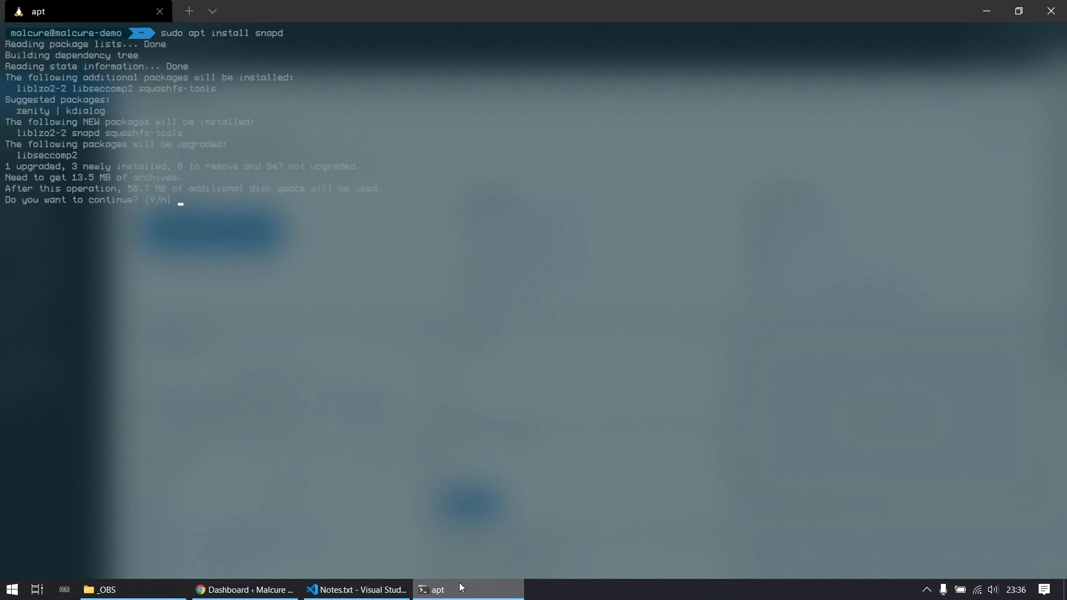
key(Return)
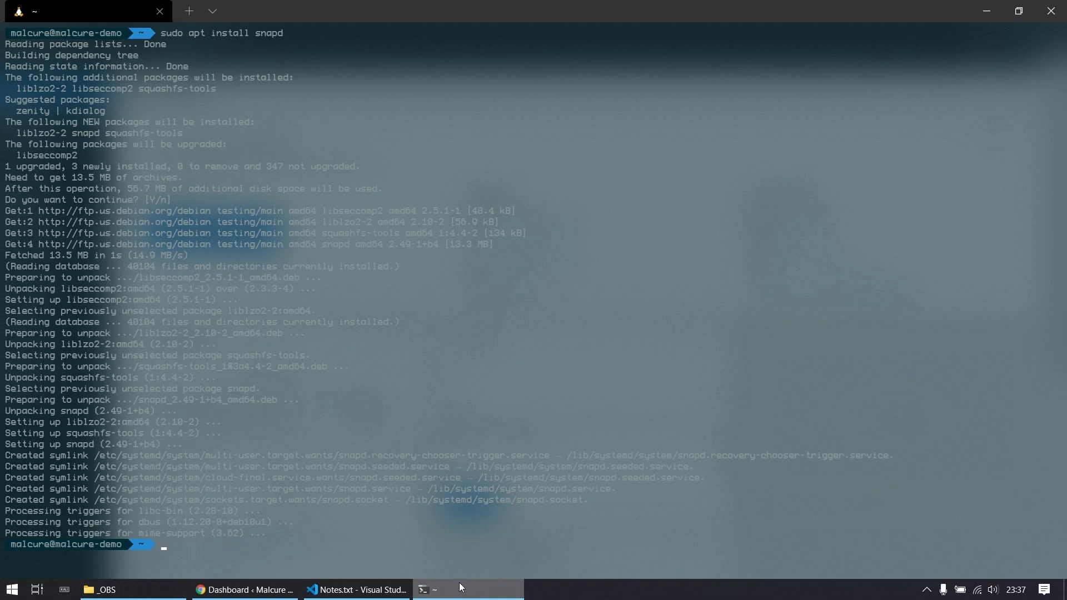
Clear the terminal and run sudo snap install core; sudo snap refresh core to install and refresh the snap core.
text(clear)
key(Return)
text(sudo )
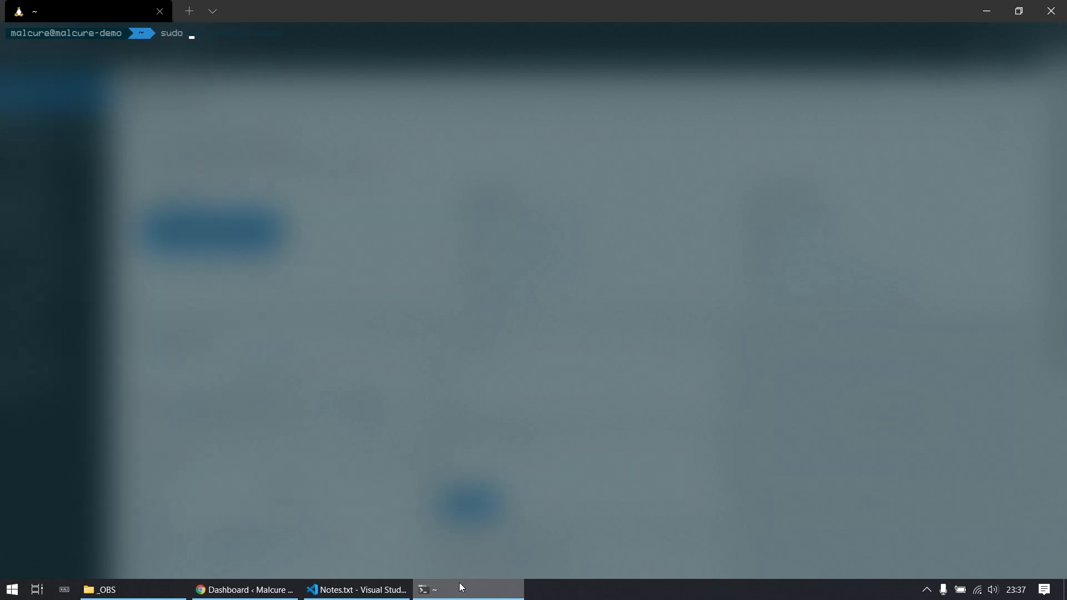
text(snap install core; sudo sn)
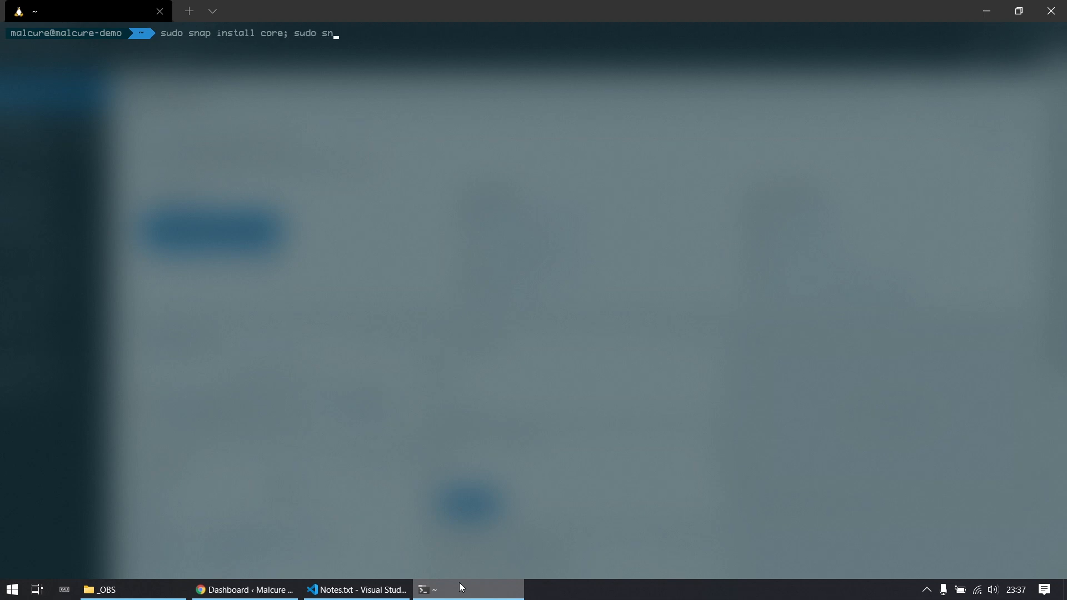
text(ap refresh core)
key(Return)
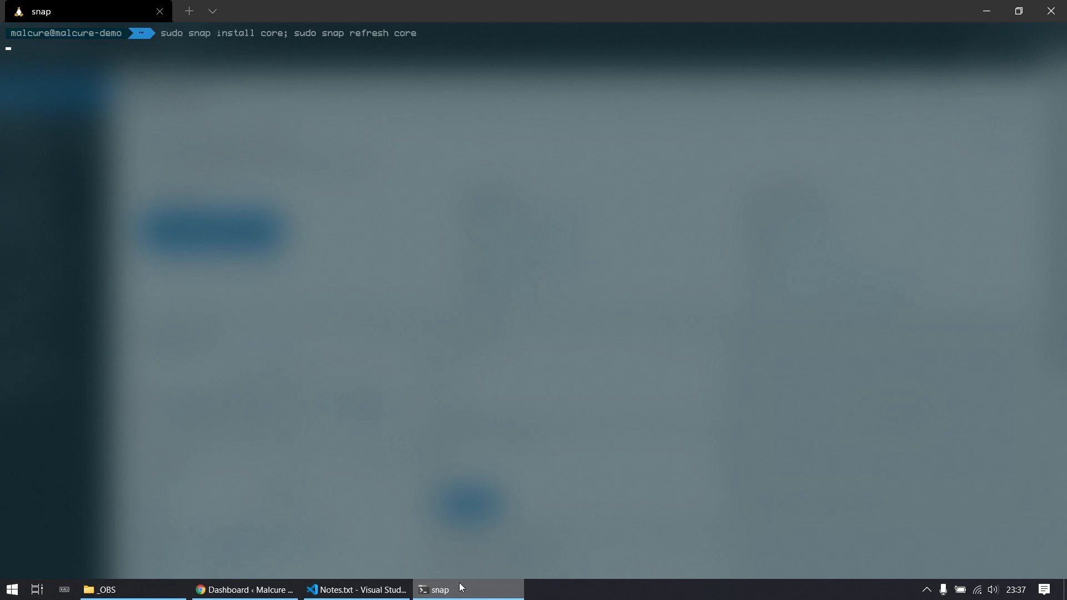